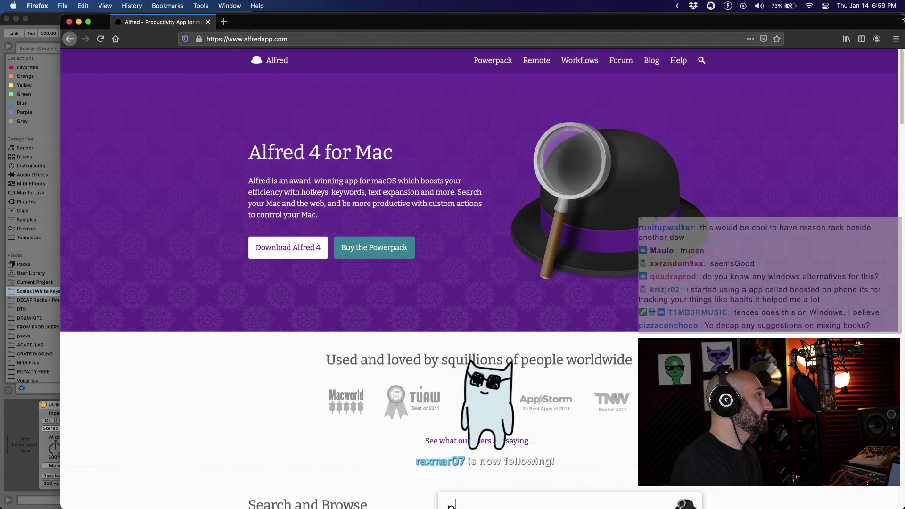
Narrow the browser window showing the Alfred website and move it to the left side of the desktop.
drag(903, 20, 687, 20)
click(629, 39)
drag(600, 17, 557, 21)
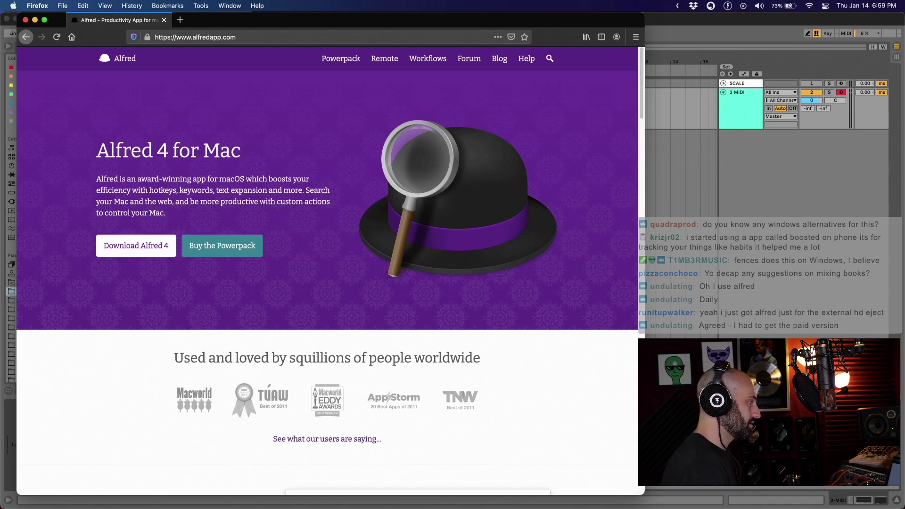
Search Alfred for "pro" and dismiss the results.
key(alt+space)
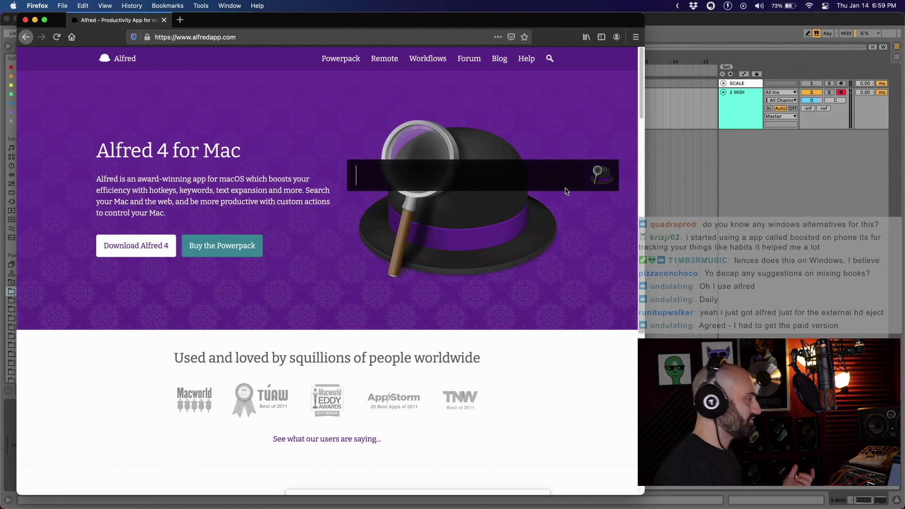
text(pro)
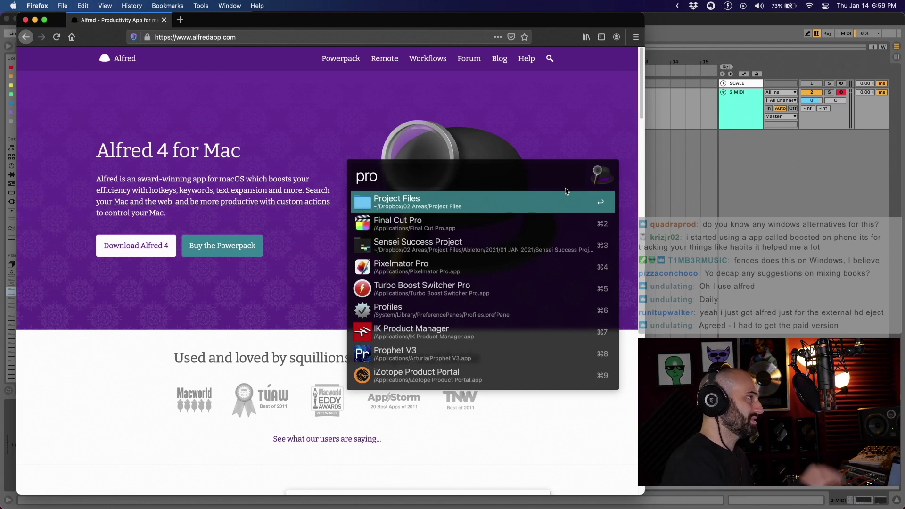
key(Escape)
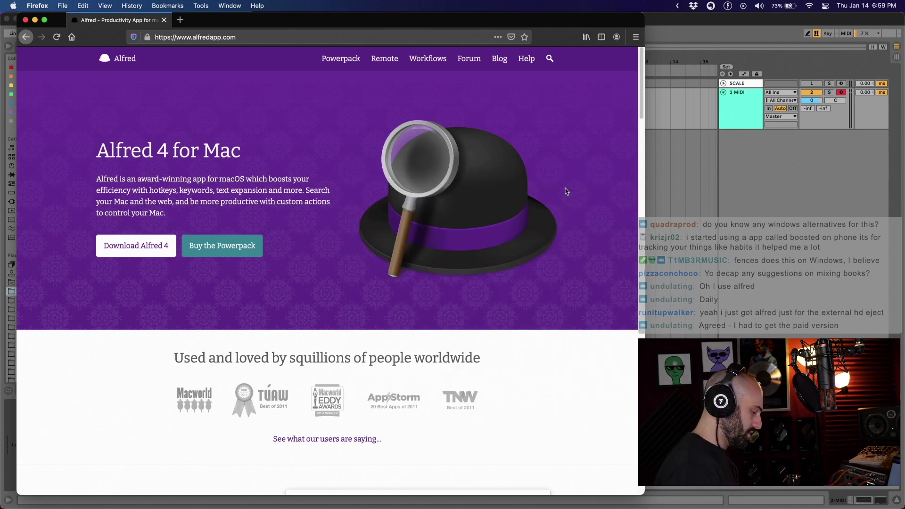
Search Alfred for "pro", browse into the Project Files folder and look through its subfolders.
key(alt+space)
text(pro)
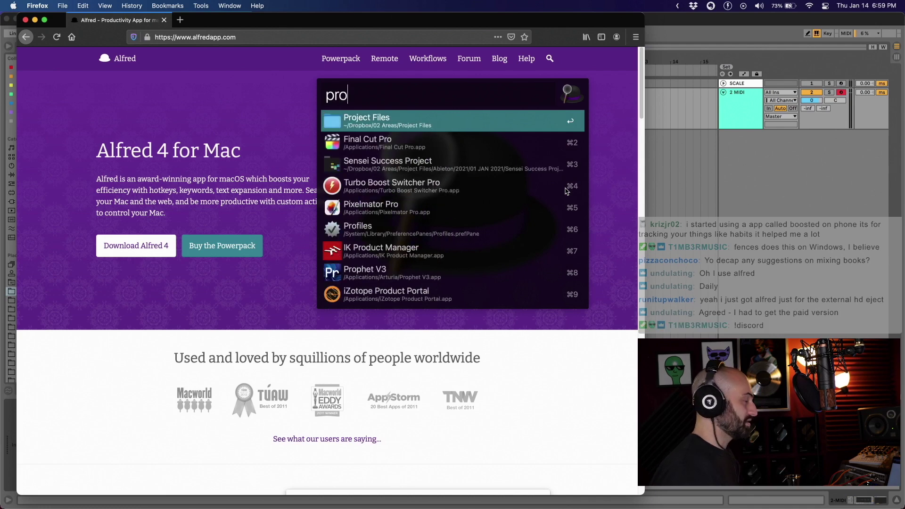
key(Tab)
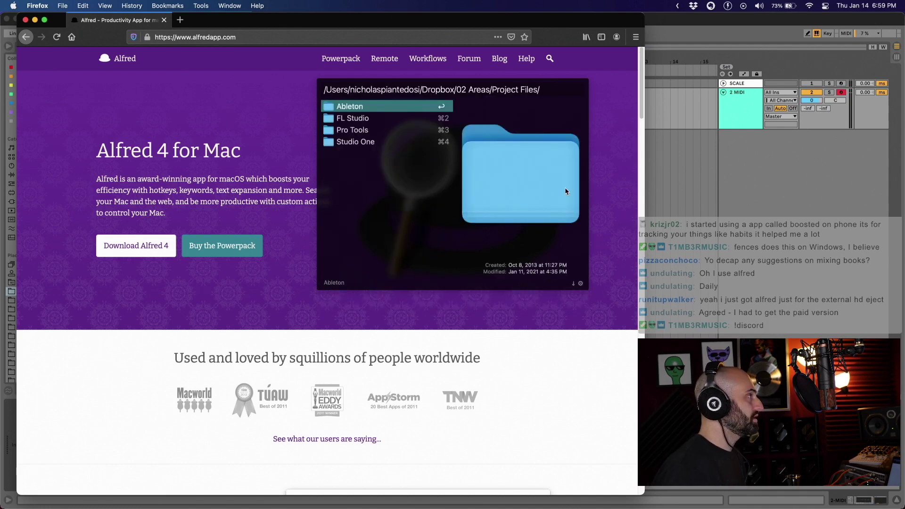
key(Down)
key(Down)
key(Down)
key(Up)
key(Up)
key(Up)
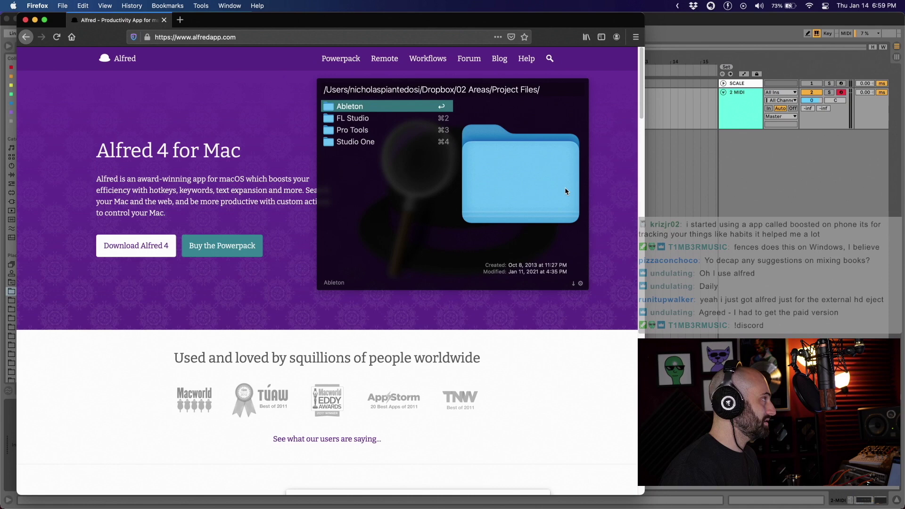
Browse in and out of the subfolders of the Dropbox folder 02 Areas using Alfred's file navigation.
key(Tab)
key(Left)
key(Left)
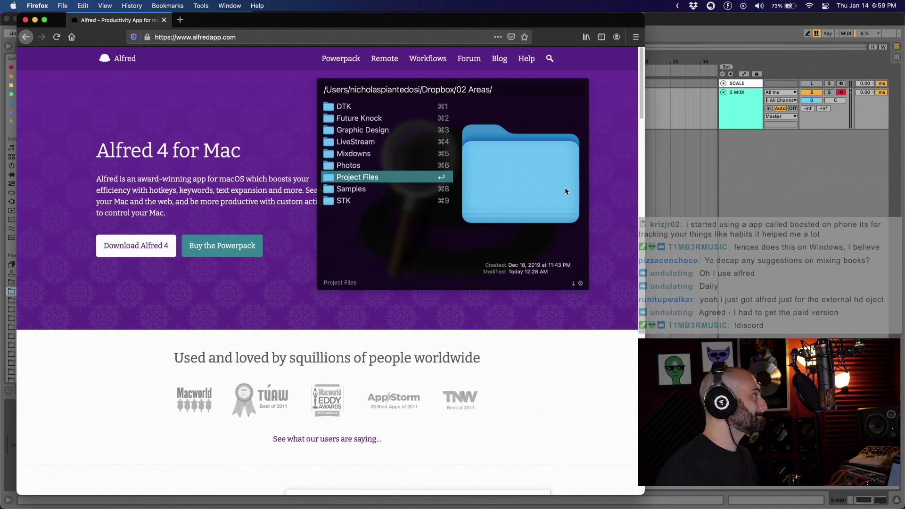
key(Down)
key(Tab)
key(Left)
key(Up)
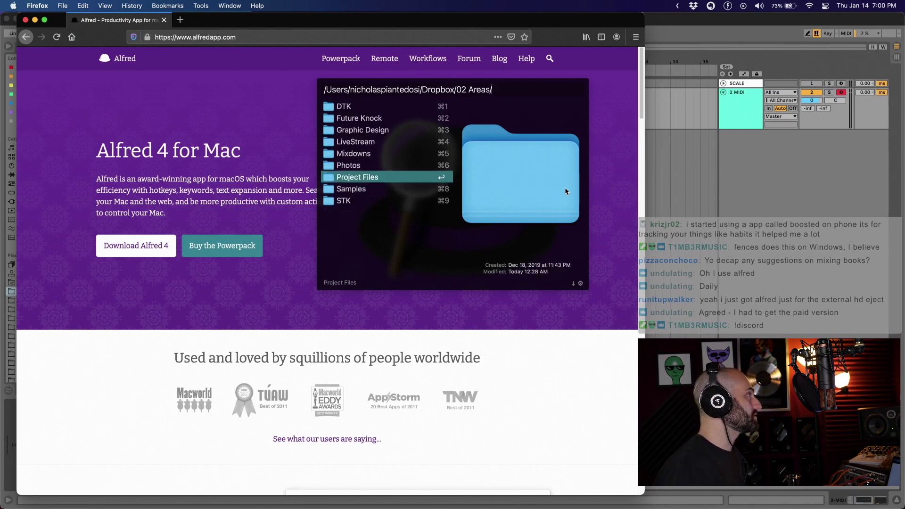
key(Up)
key(Up)
key(Up)
key(Up)
key(Up)
key(Tab)
key(Left)
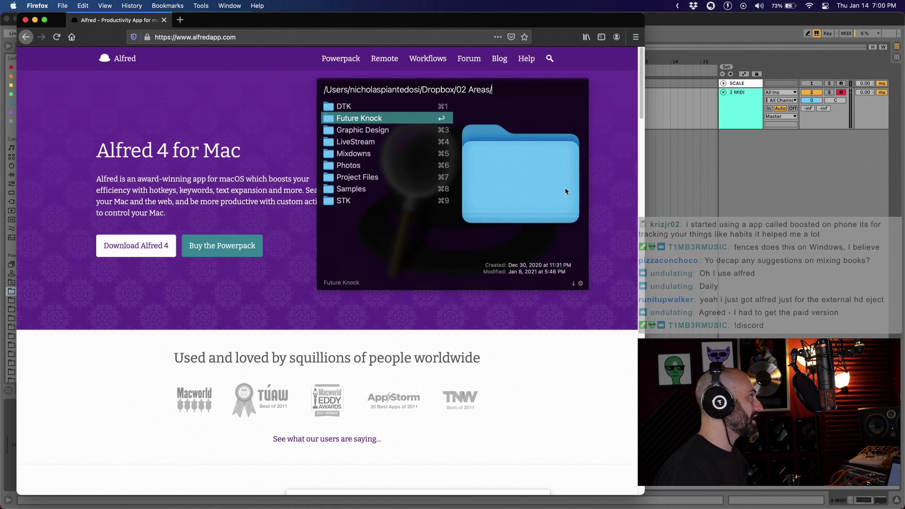
key(Up)
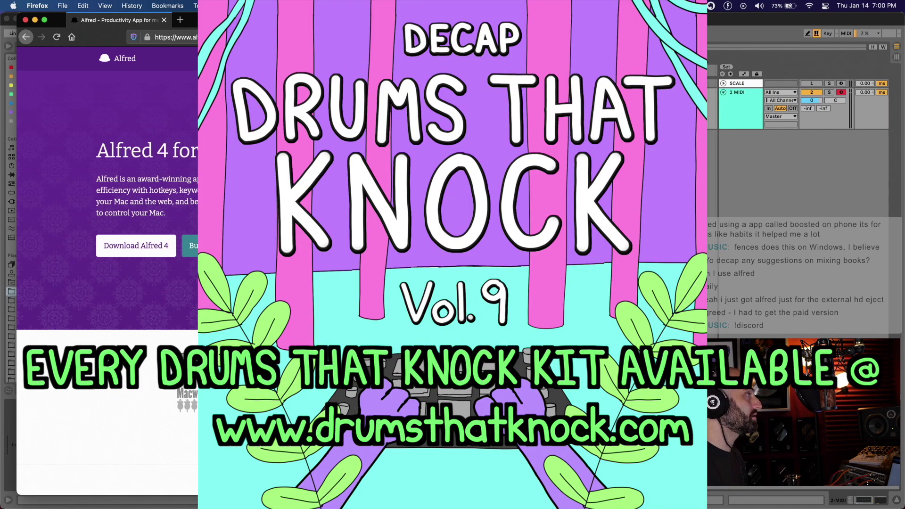
Go up to the Dropbox folder, look through its contents as far as Apps, and close Alfred.
key(Left)
key(Down)
key(Down)
key(Down)
key(Down)
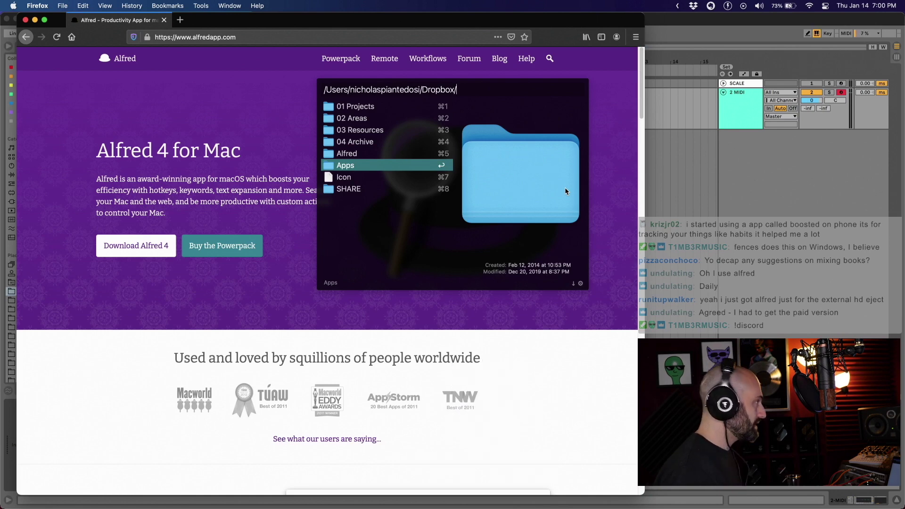
key(Escape)
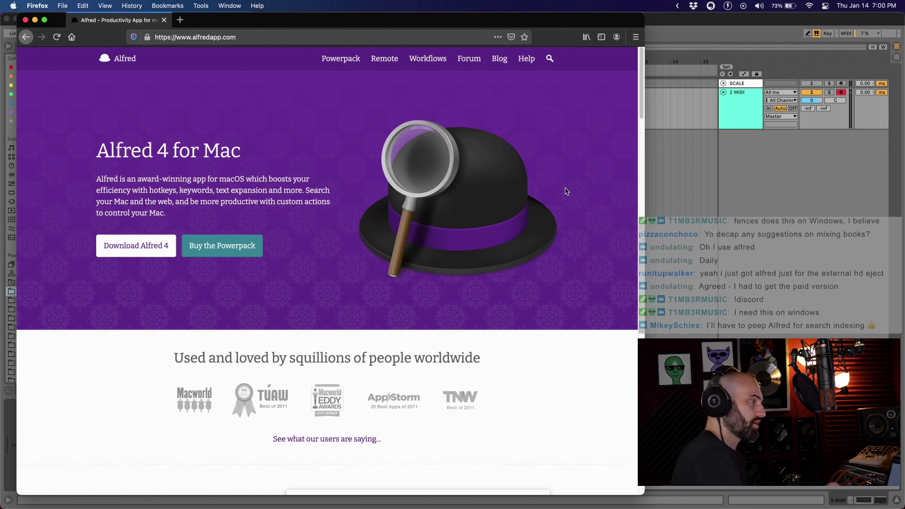
List the audio output devices with Alfred's "spk" keyword, look through them, and close without switching speakers.
key(alt+space)
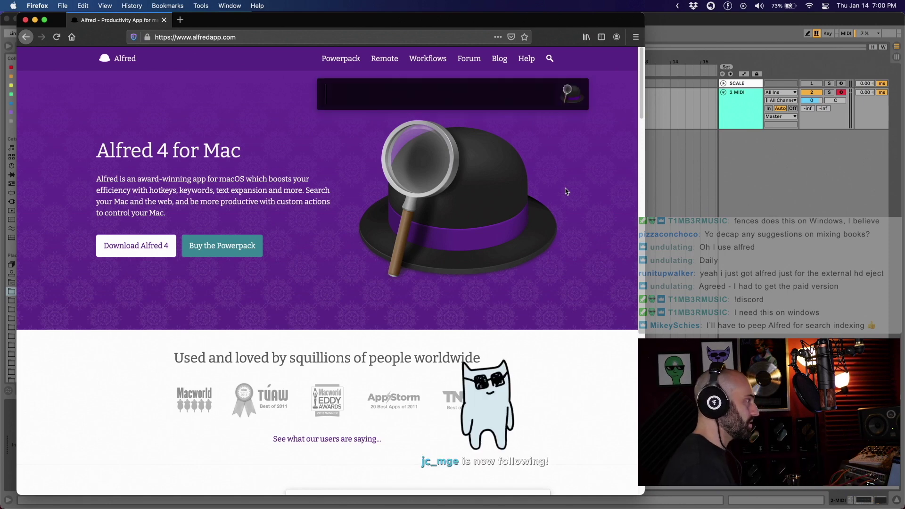
text(spk)
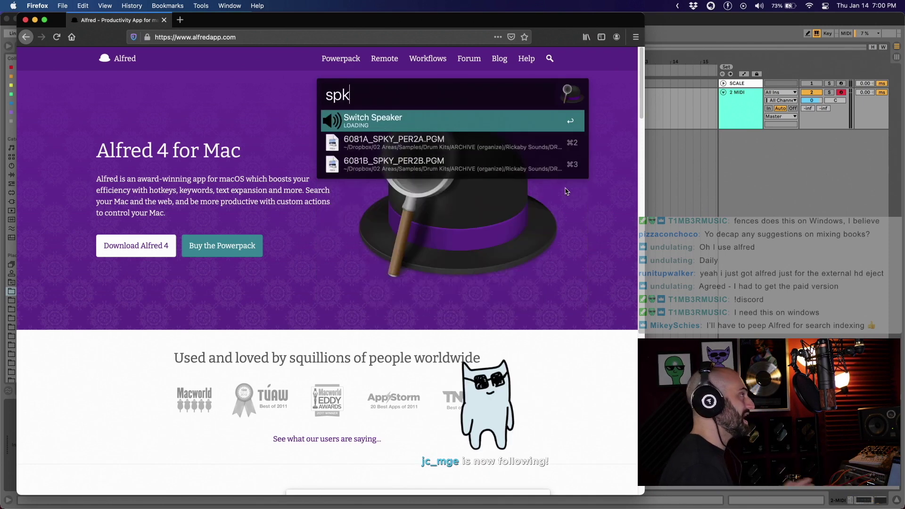
key(Return)
key(Down)
key(Down)
key(Down)
key(Down)
key(Down)
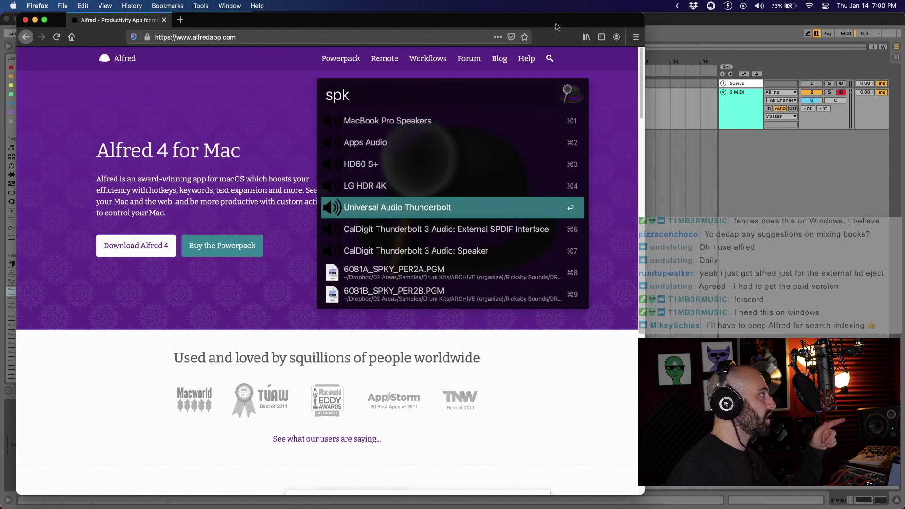
key(Up)
key(Up)
key(Up)
key(Up)
key(Up)
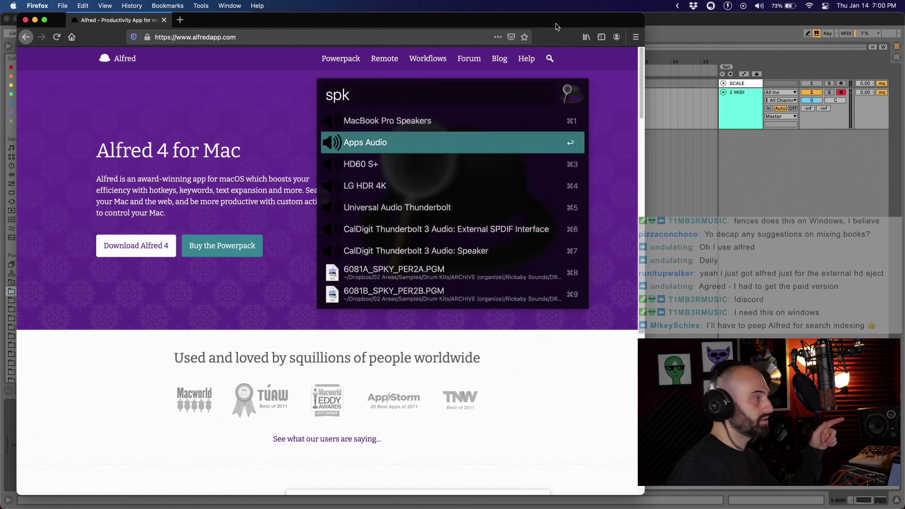
key(Down)
key(Down)
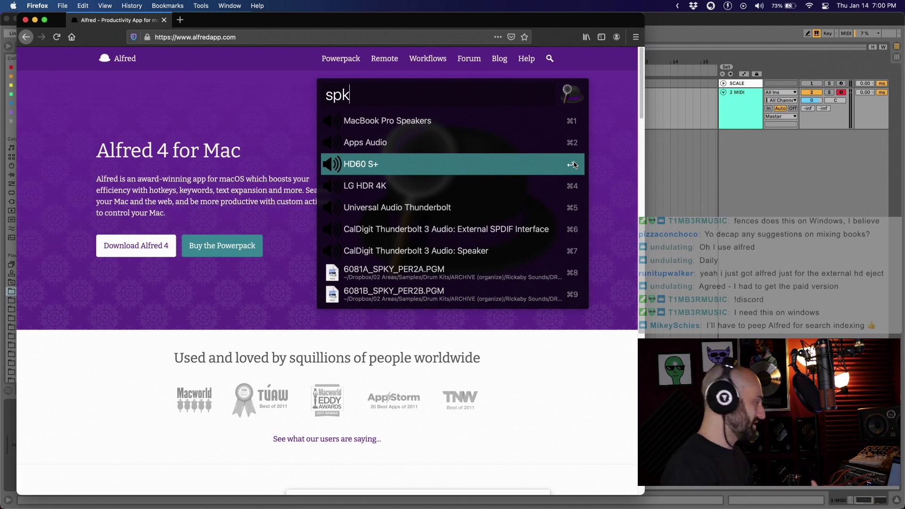
key(Escape)
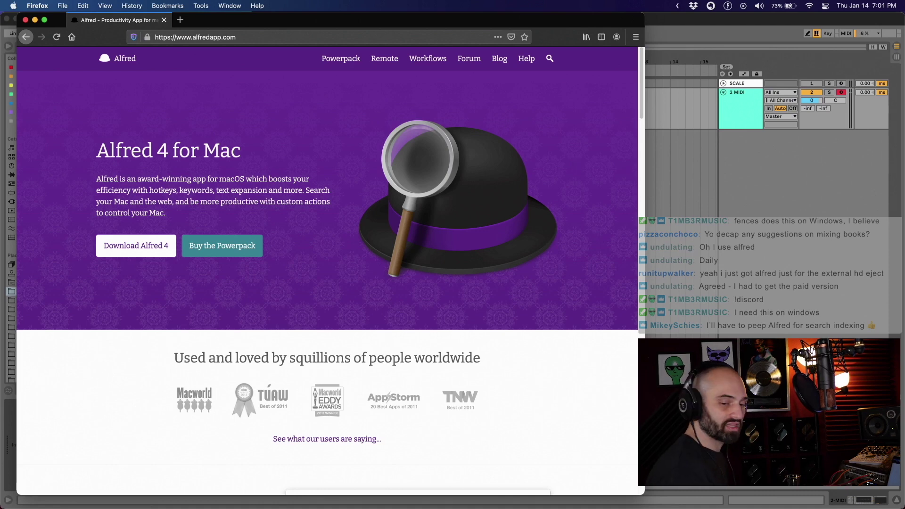
Switch back and forth between Ableton Live and the Console mixer, ending on Console, and shift its window slightly left.
key(super+Tab)
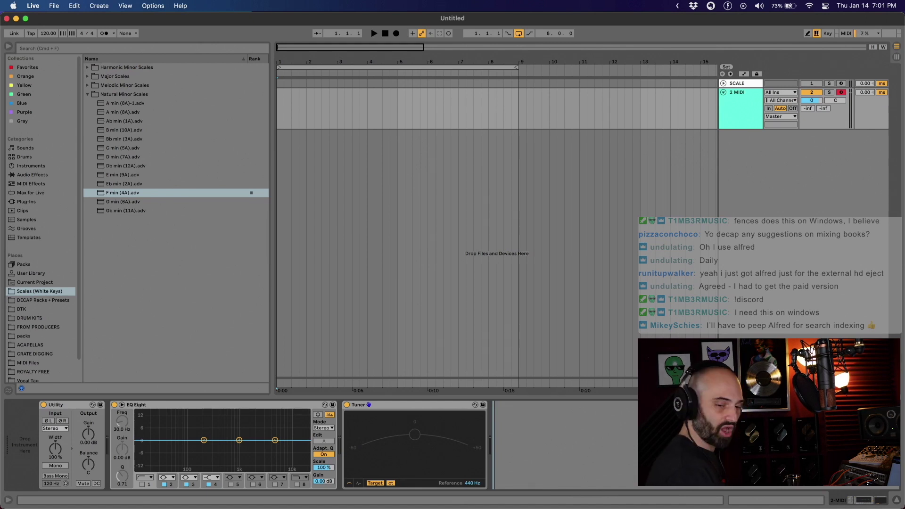
key(super+Tab)
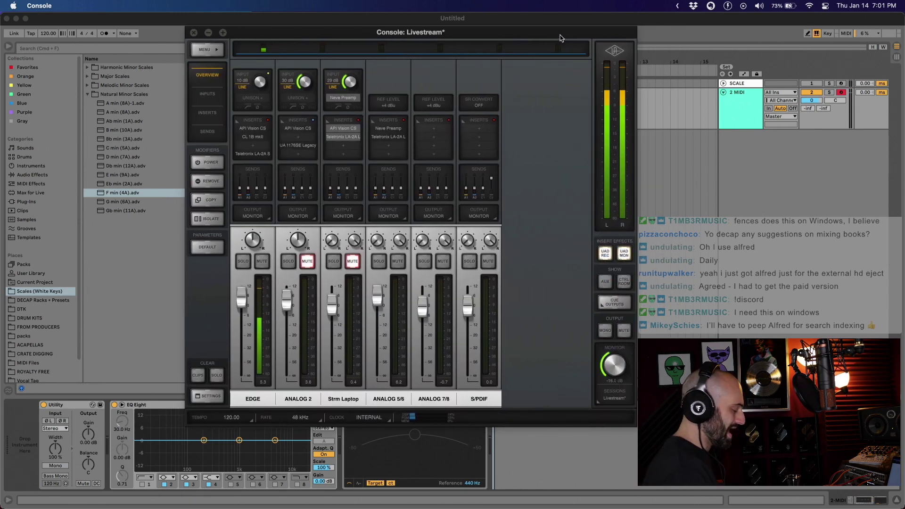
key(super+Tab)
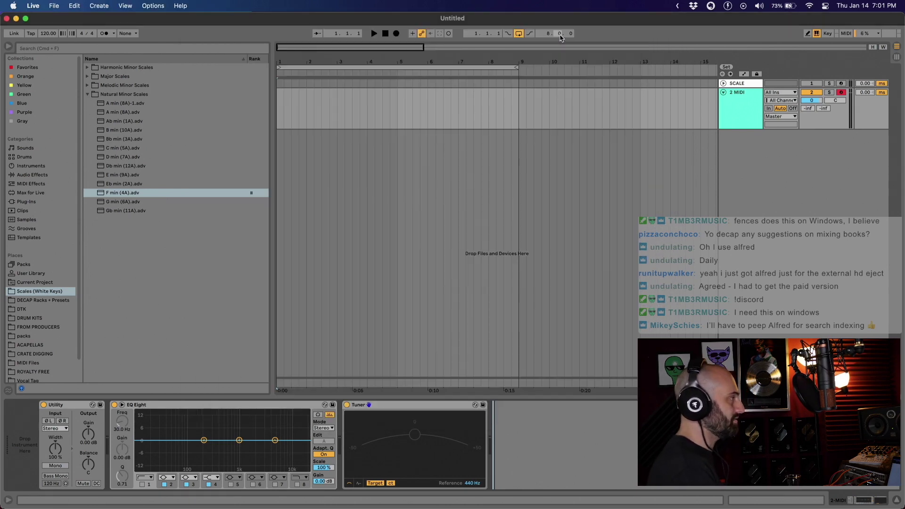
key(super+Tab)
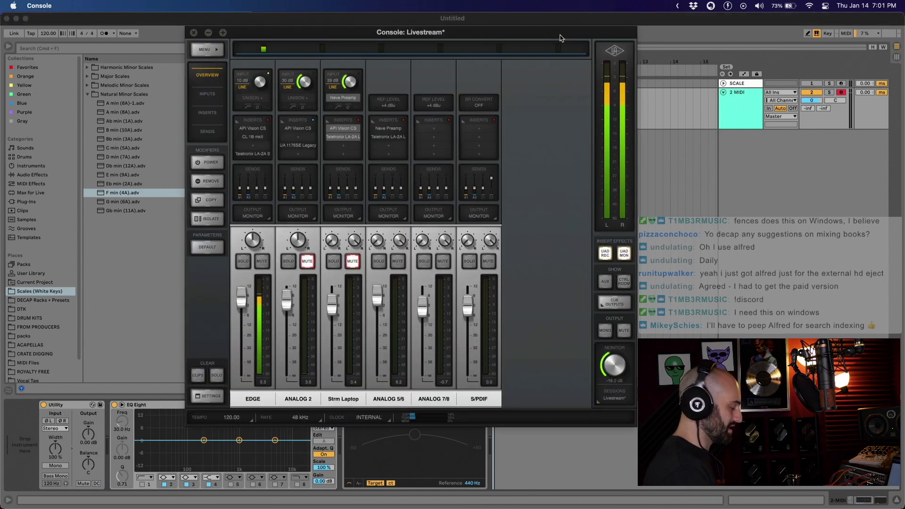
key(super+Tab)
key(super+Tab)
key(super+Tab)
key(super+Tab)
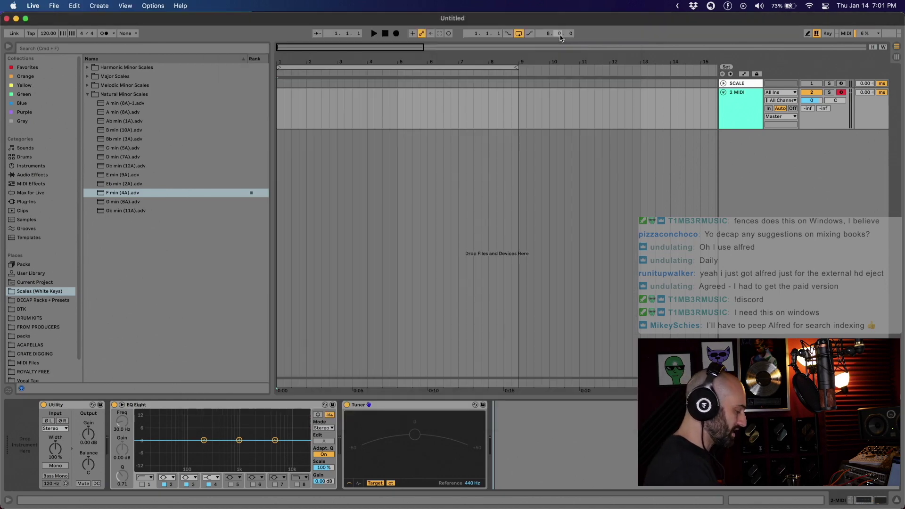
key(super+Tab)
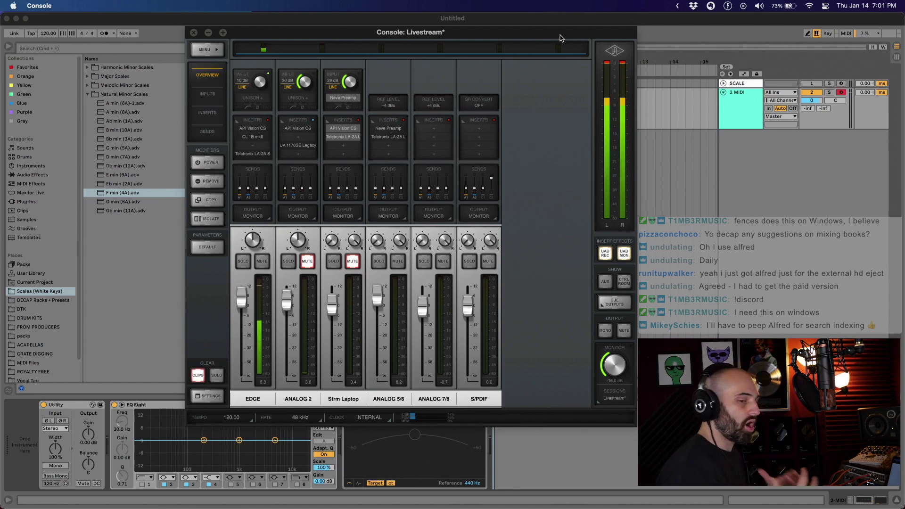
drag(561, 38, 515, 39)
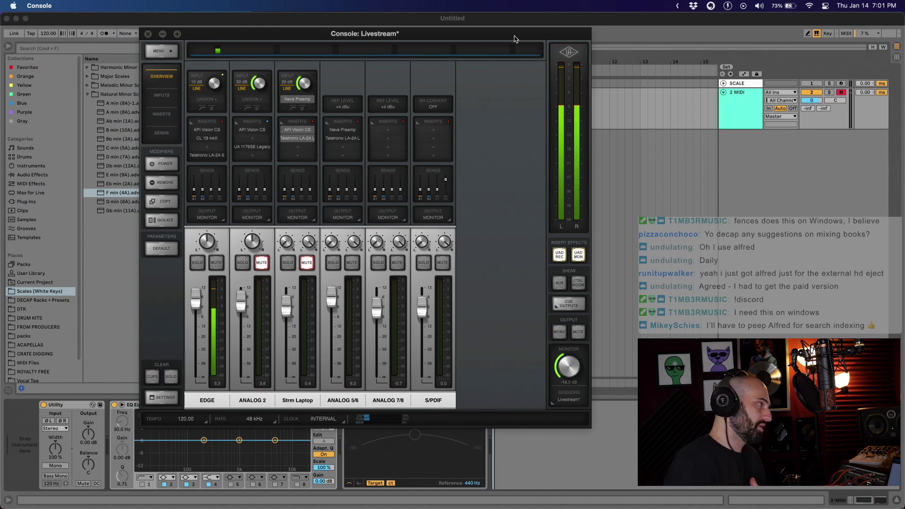
Try out Auto Filter and RC-20 Retro devices on the 2 MIDI track in Live and delete both.
click(720, 118)
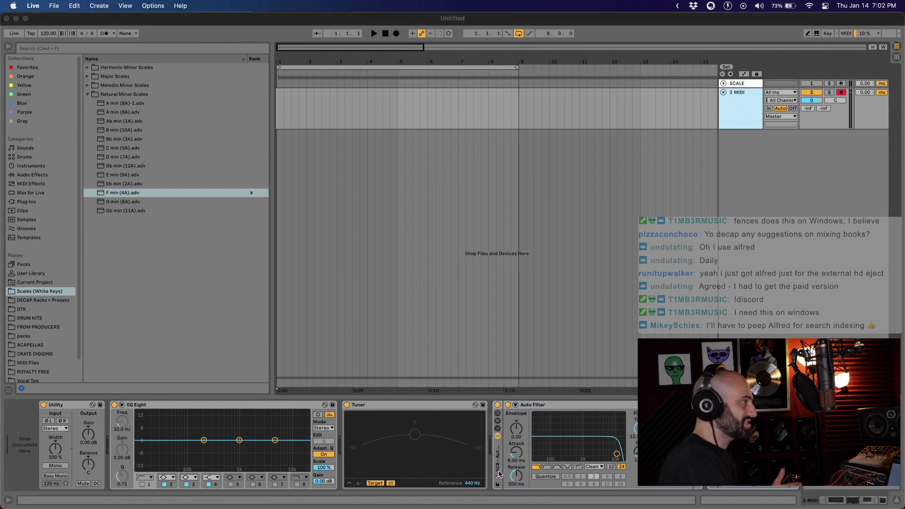
click(497, 467)
click(498, 467)
key(Delete)
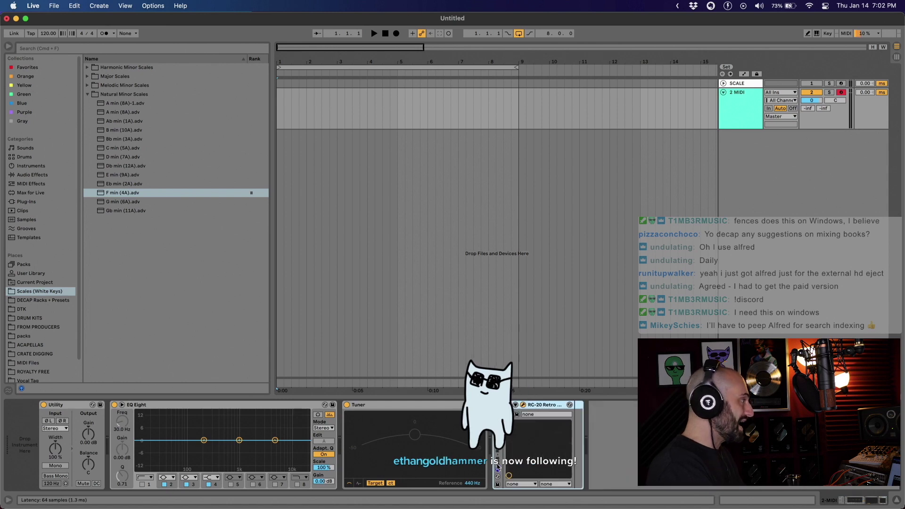
key(Delete)
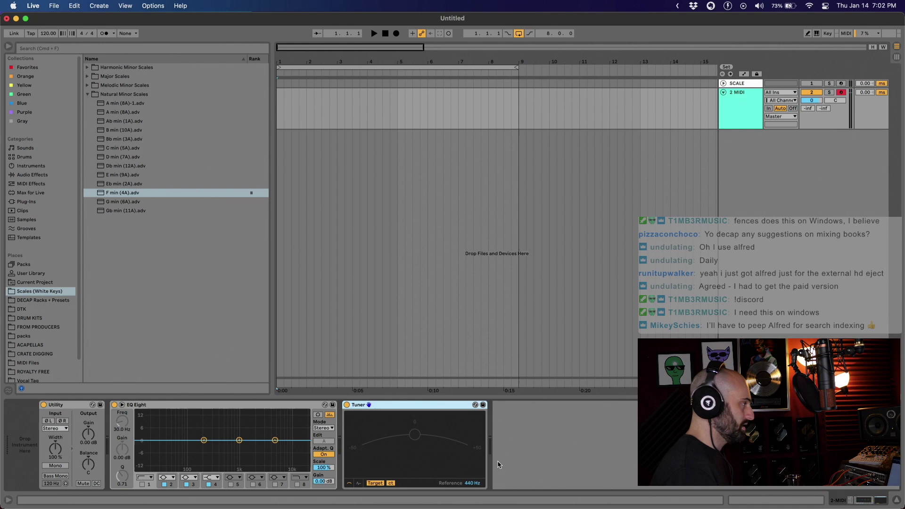
Switch to Alfred Preferences to view the Default Results settings, and minimize the window.
key(super+Tab)
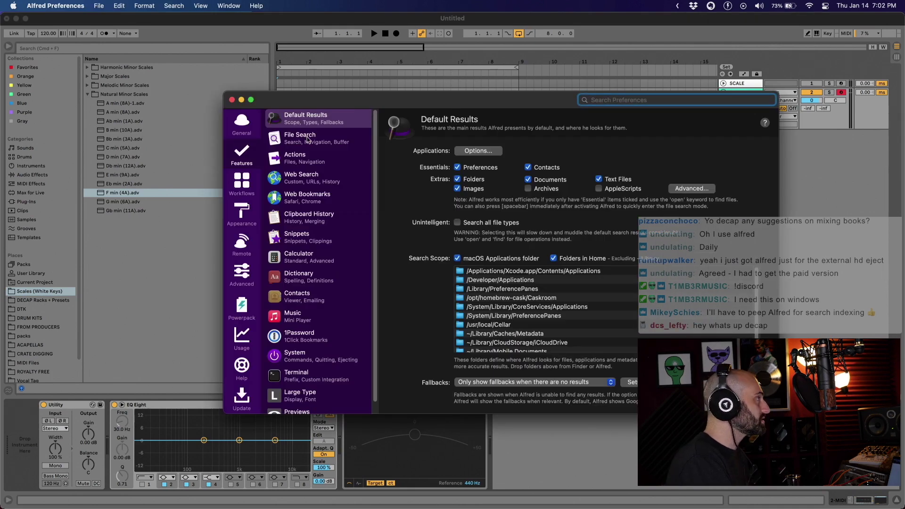
key(super+m)
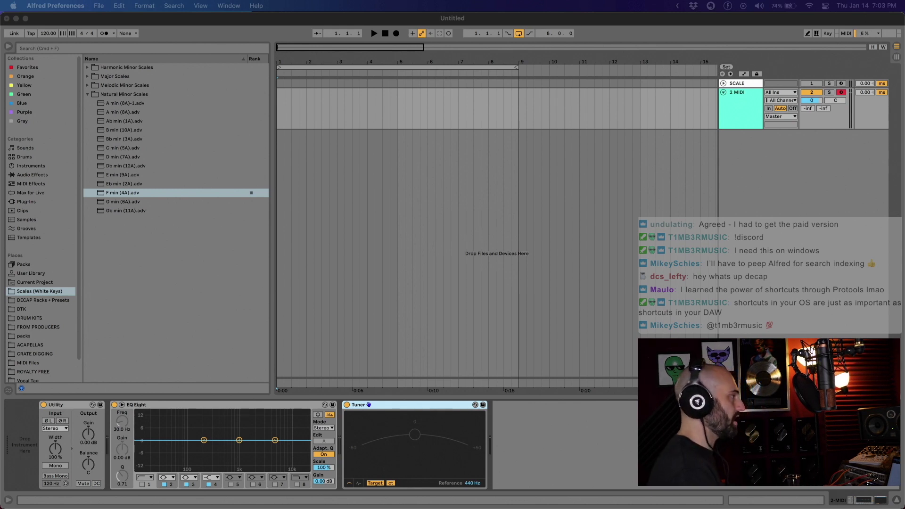
drag(714, 424, 714, 508)
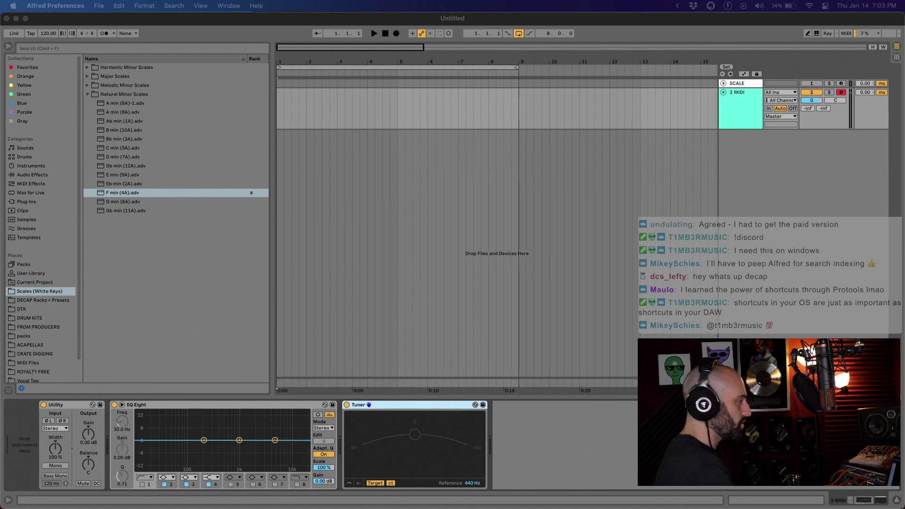
Switch to the Music app and snap its window to the right half of the screen.
key(super+Tab)
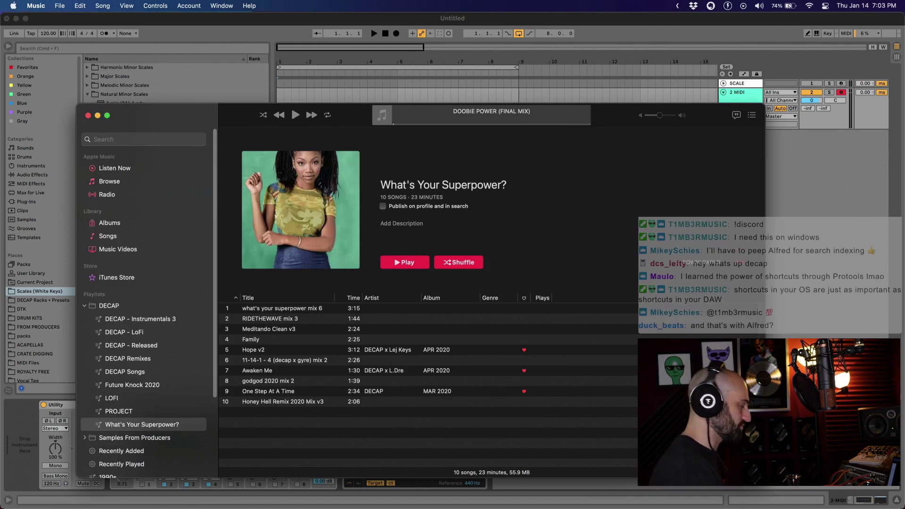
key(super+Tab)
key(super+Tab)
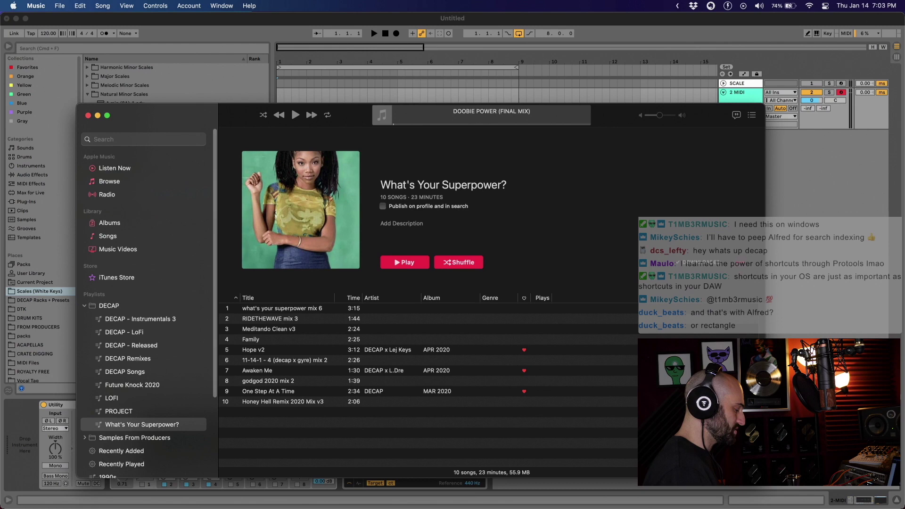
key(ctrl+alt+Right)
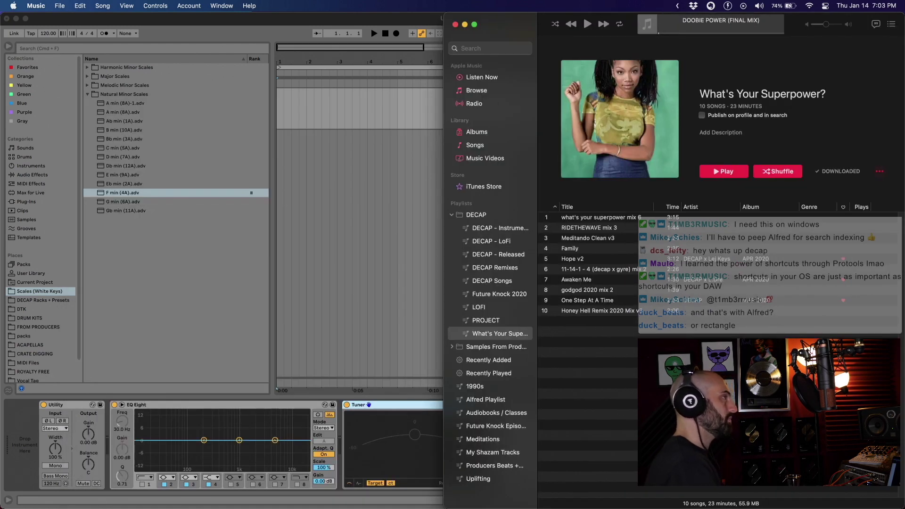
Switch to Ableton Live and snap its window to the left two-thirds of the screen.
key(super+Tab)
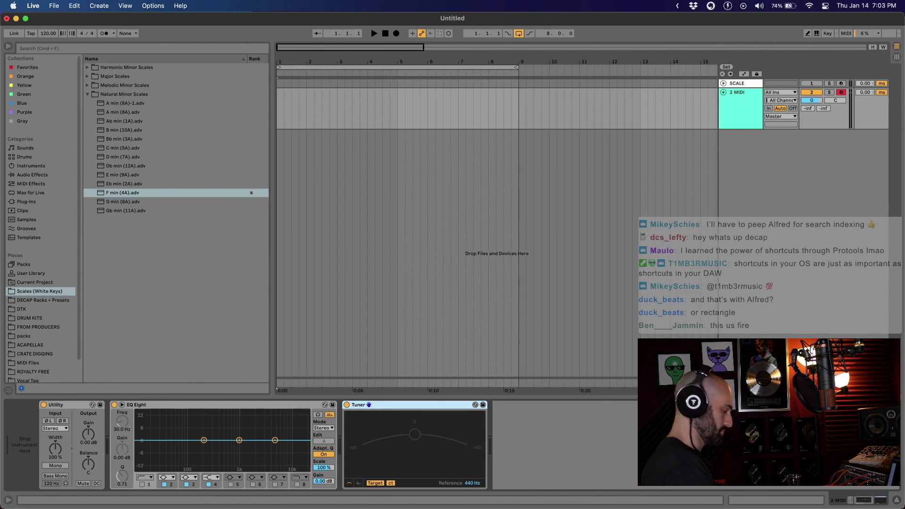
key(ctrl+alt+Left)
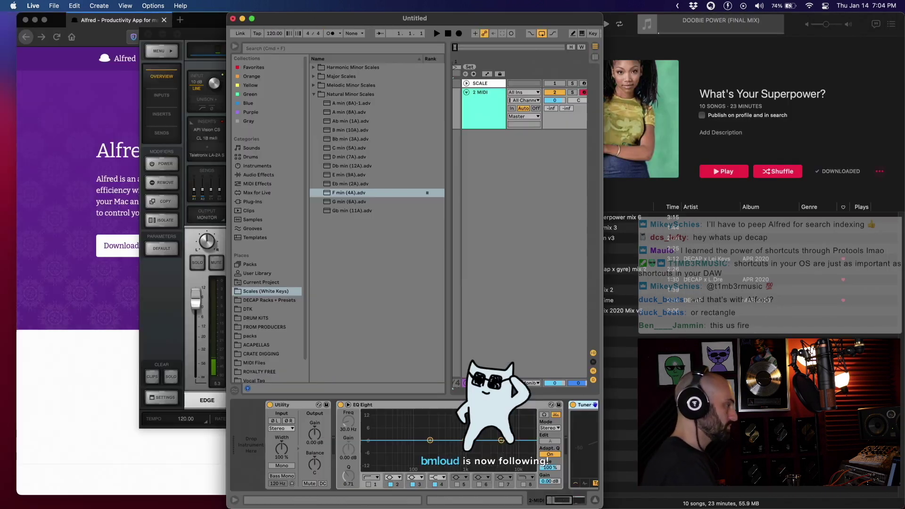
key(ctrl+alt+e)
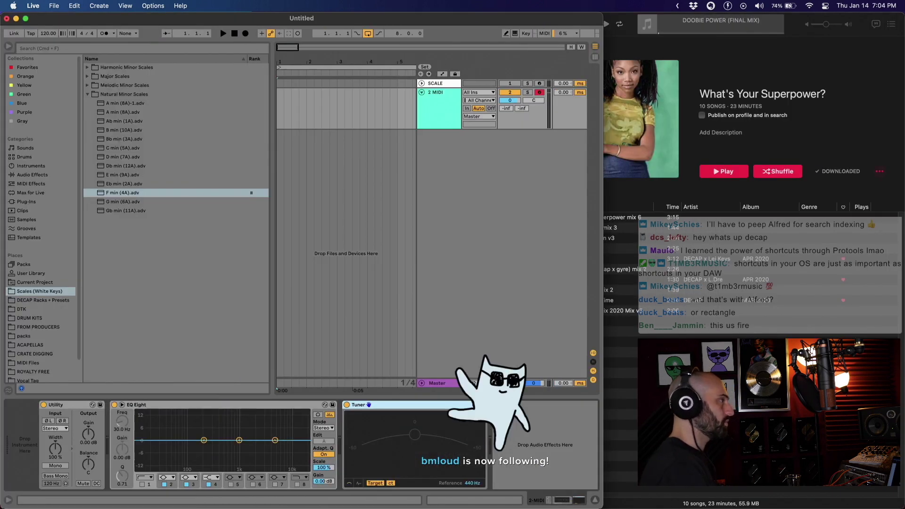
Switch to the Music app and quit it, and maximize the Ableton Live window.
key(super+Tab)
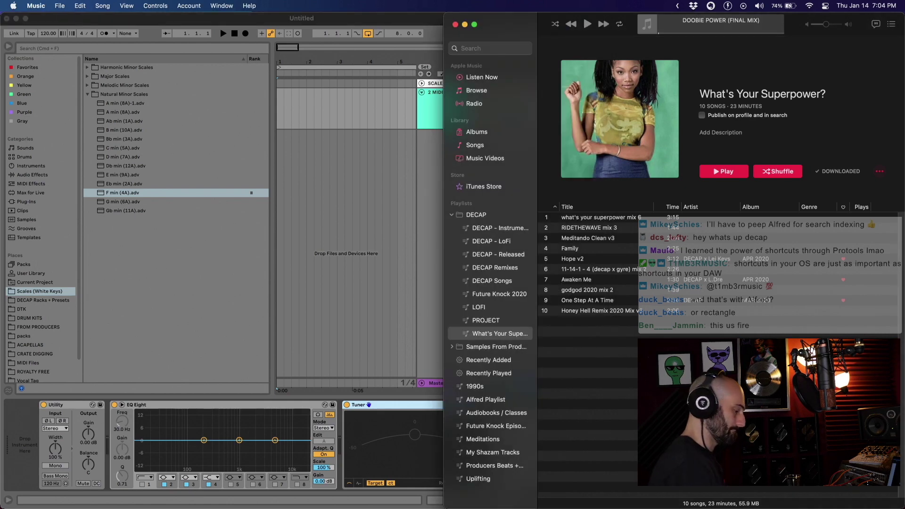
key(super+q)
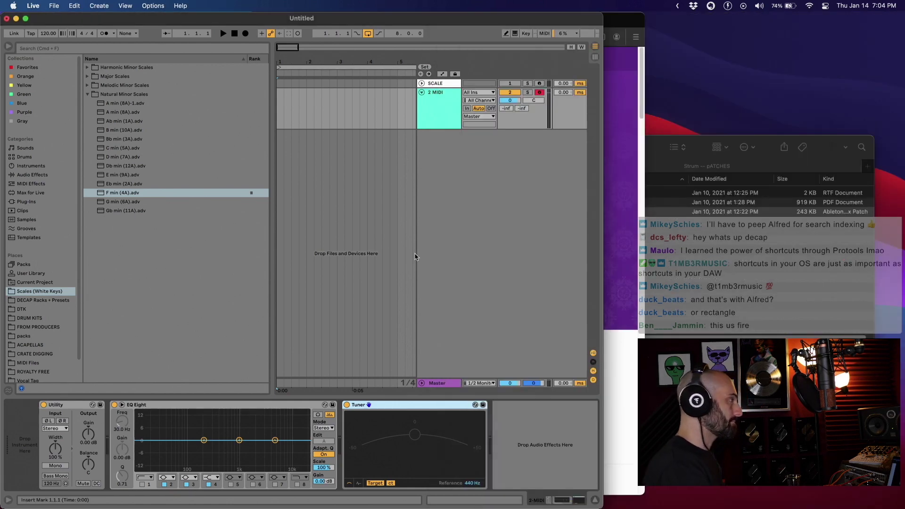
key(ctrl+alt+Return)
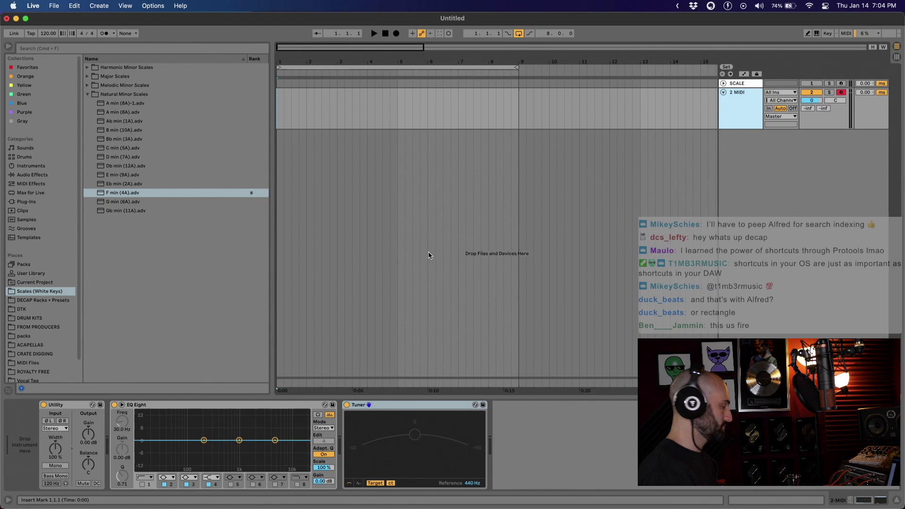
Switch to Alfred Preferences to view the Usage statistics, and close the window.
key(super+Tab)
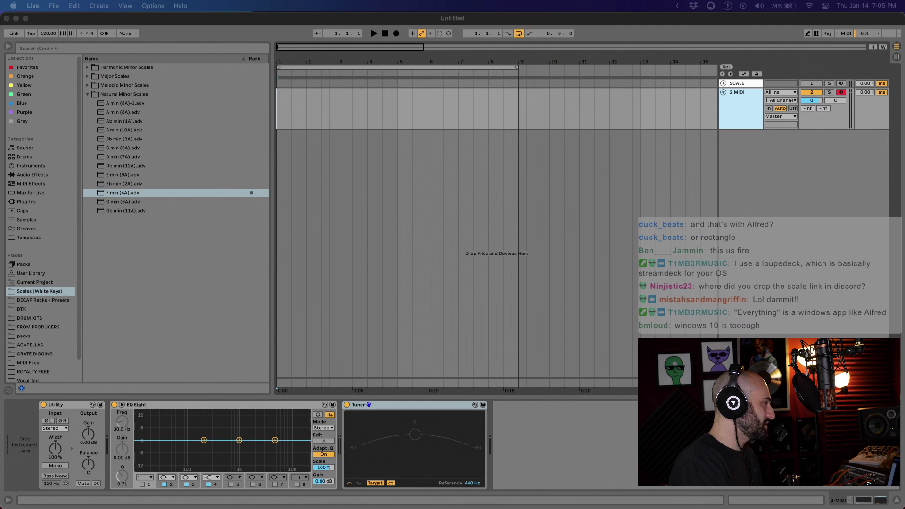
drag(421, 508, 403, 140)
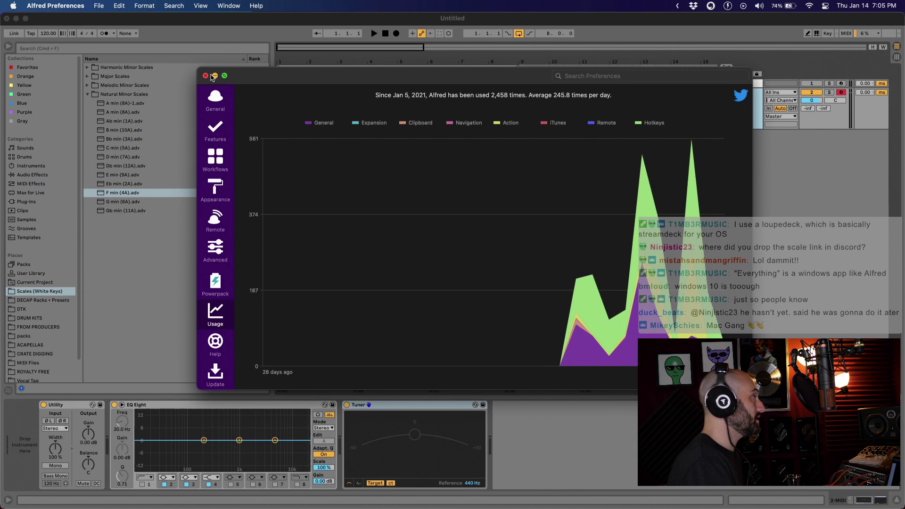
click(207, 75)
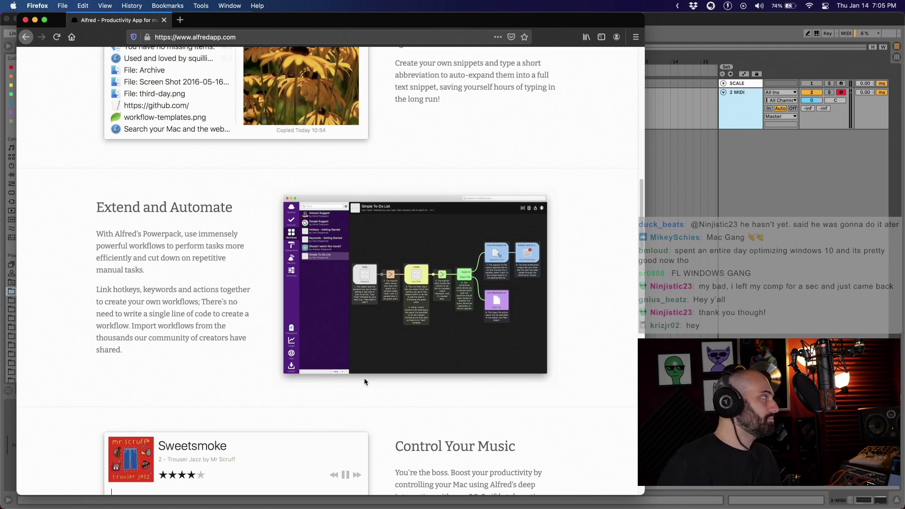
Open the Launch PT Plugin Folder workflow in Alfred Preferences and move its pt Keyword object up and its Plug-Ins object slightly down.
key(super+Tab)
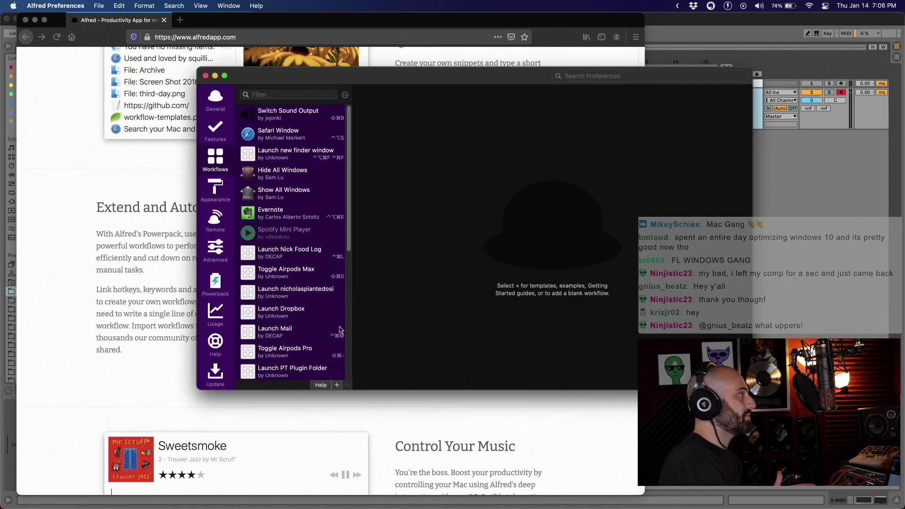
click(298, 372)
click(404, 161)
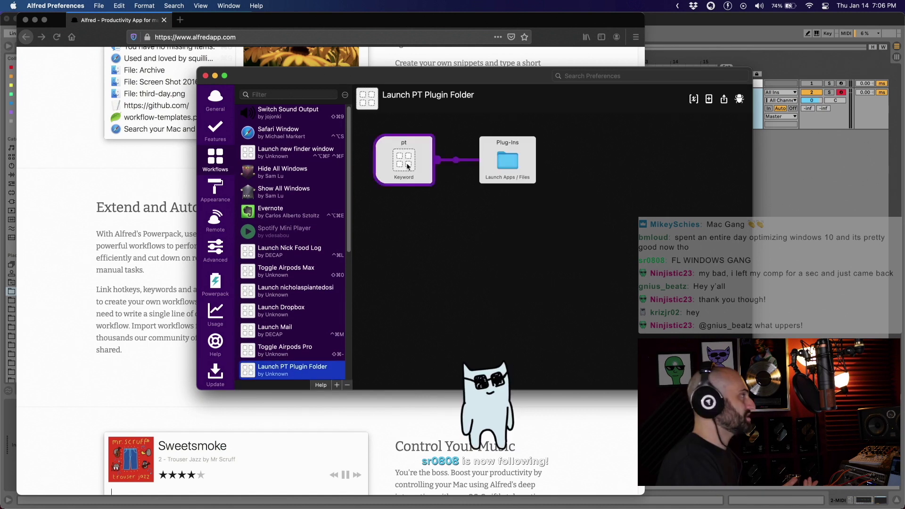
click(525, 172)
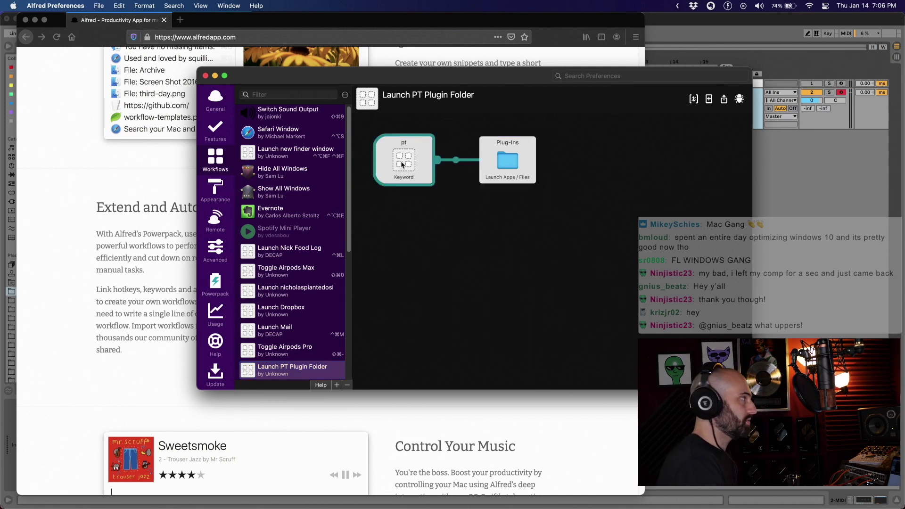
drag(404, 163, 402, 144)
drag(501, 170, 505, 177)
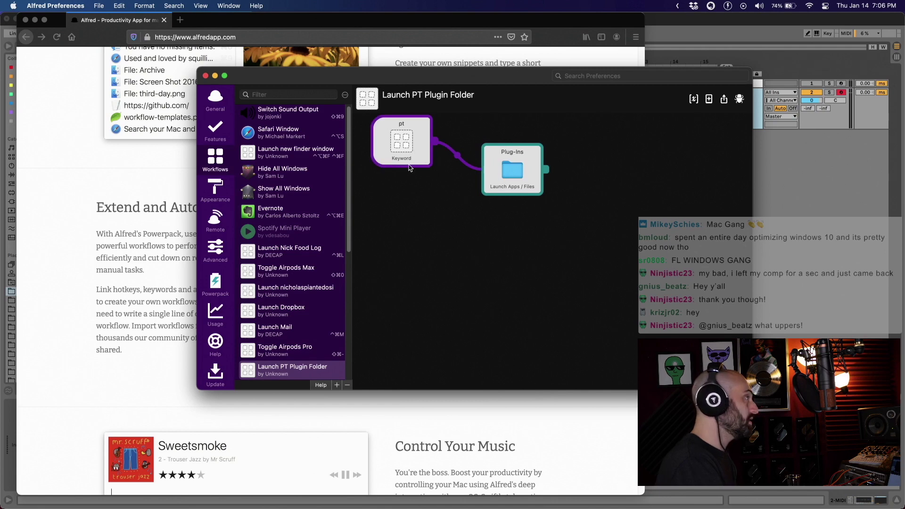
Add a Hotkey trigger to the Launch PT Plugin Folder workflow, dismiss its settings and delete the trigger.
right_click(396, 246)
mouse_move(425, 252)
click(466, 252)
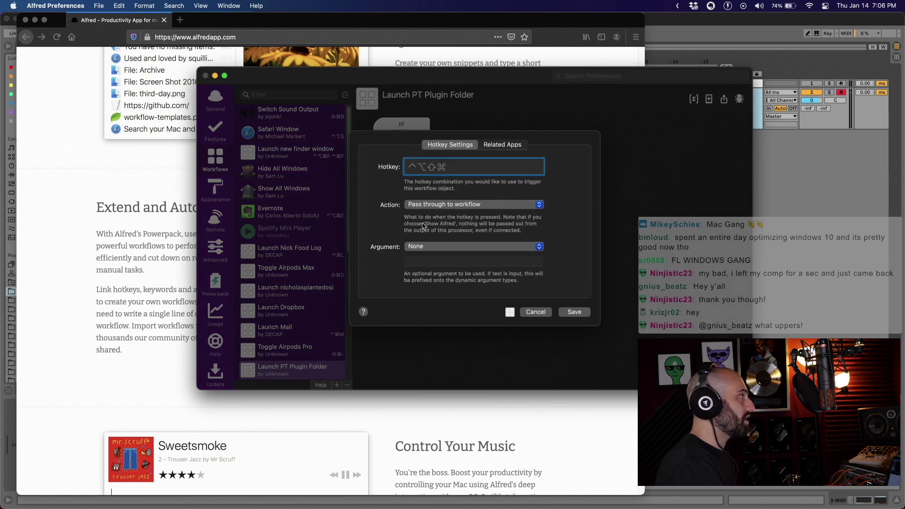
click(536, 312)
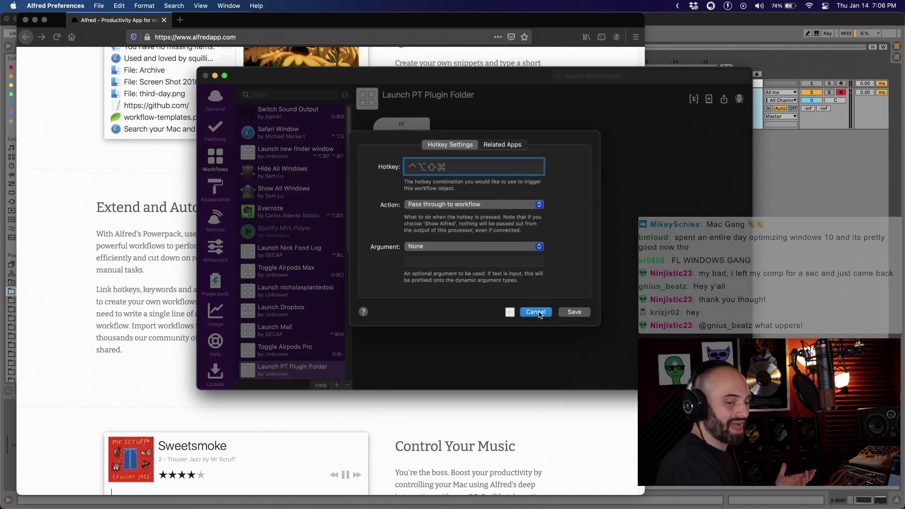
right_click(396, 239)
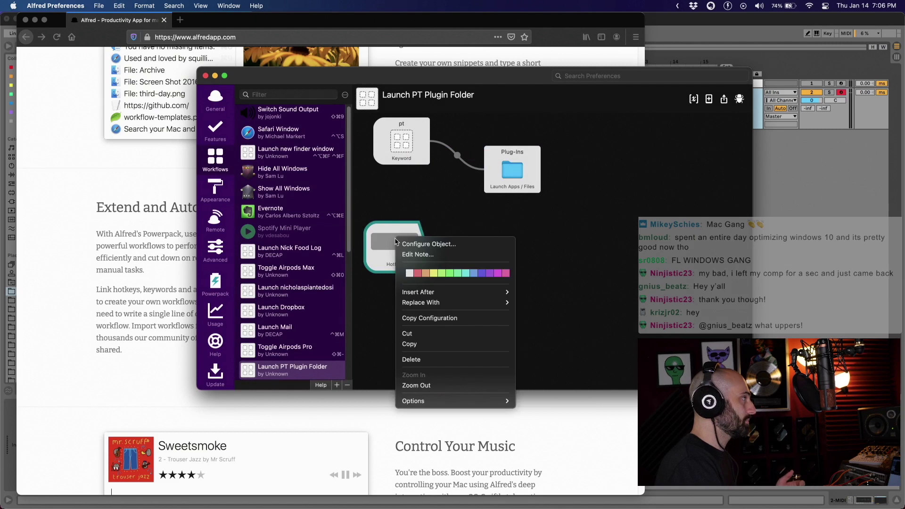
click(447, 361)
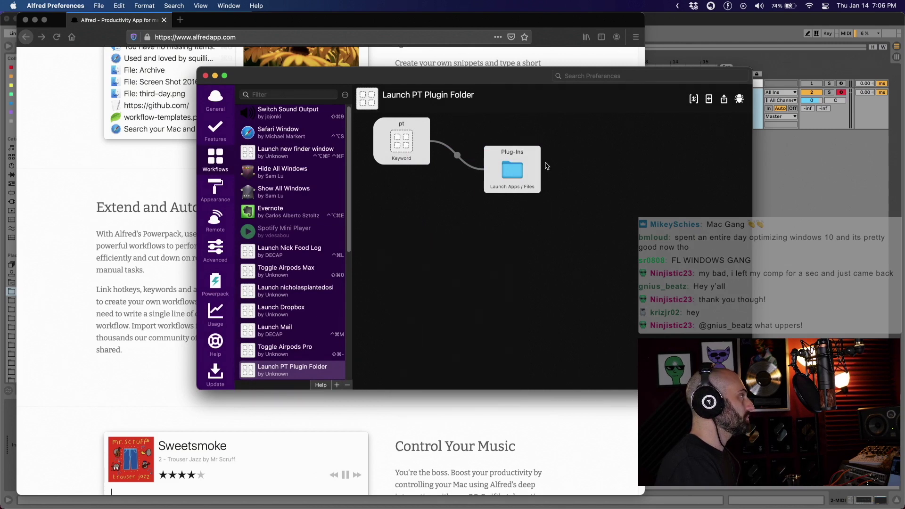
Examine the Safari Window and Switch Sound Output workflows, and close Alfred Preferences.
click(284, 137)
click(519, 287)
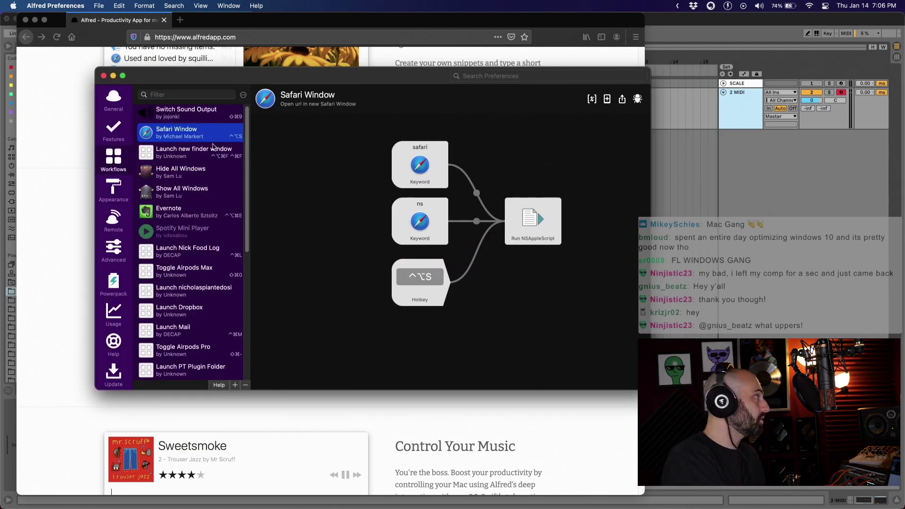
click(199, 114)
double_click(447, 293)
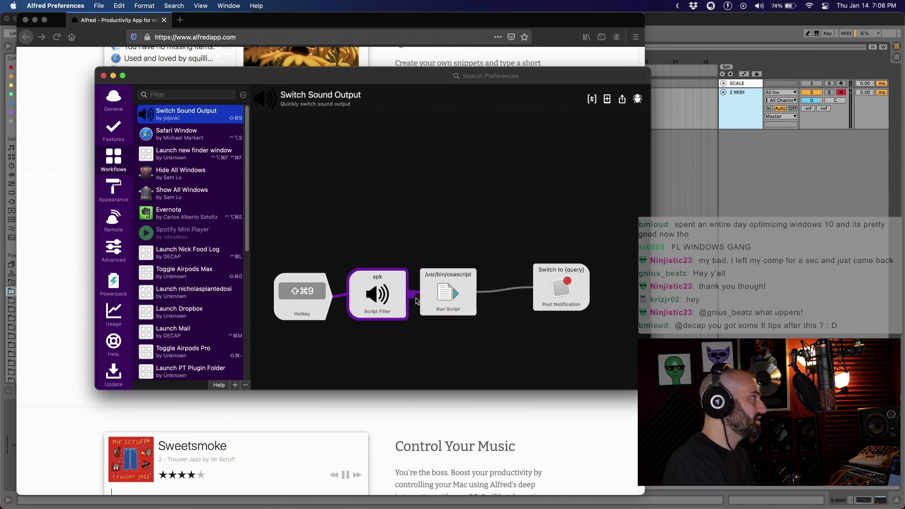
click(492, 351)
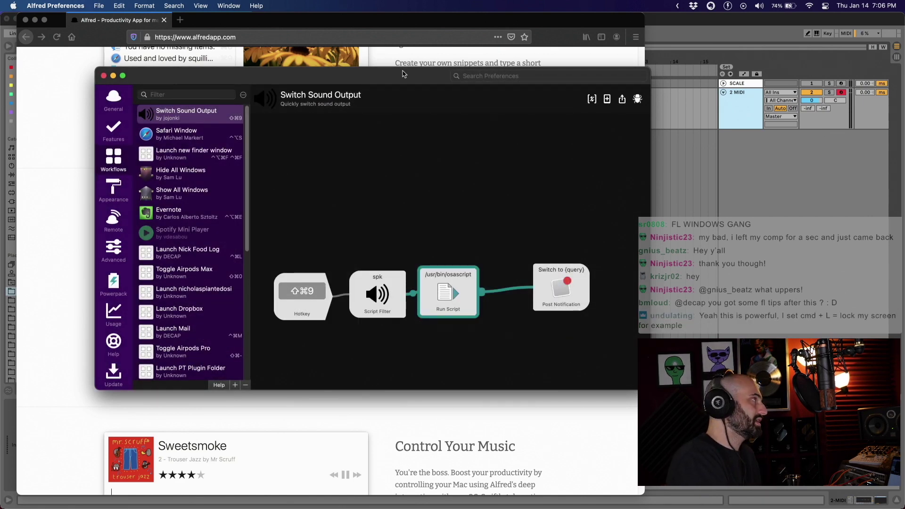
drag(403, 78, 384, 81)
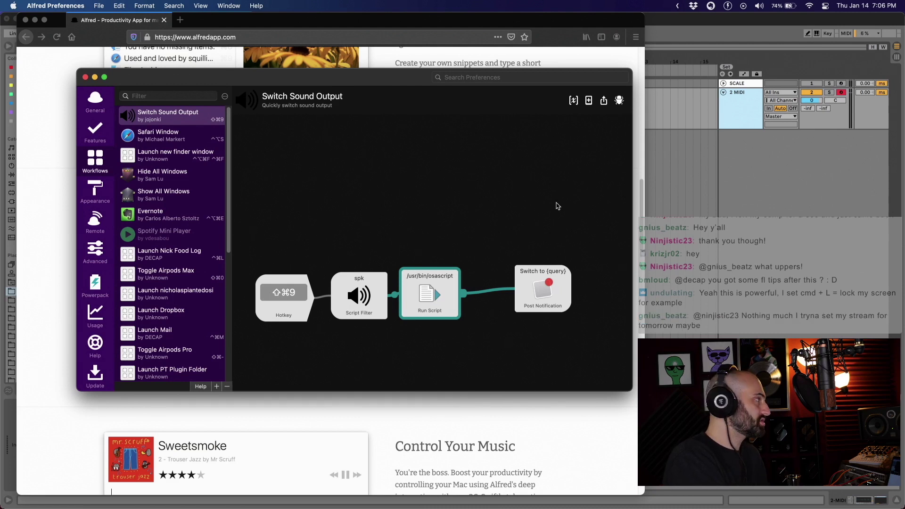
click(84, 77)
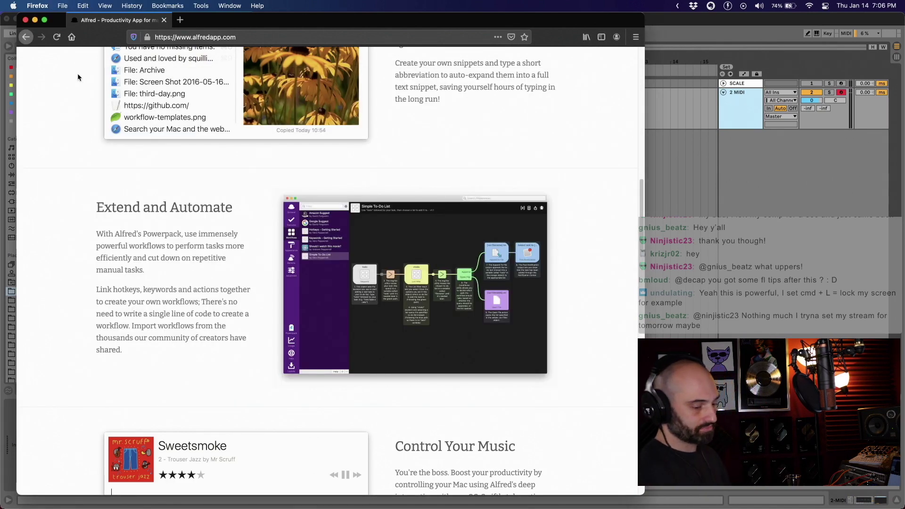